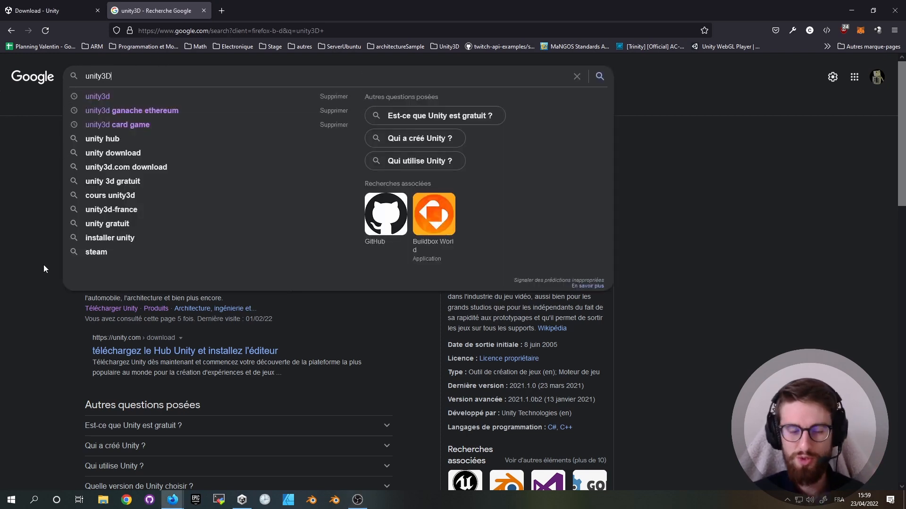
- Open the Download - Unity page from the unity3D search results, and minimize the browser to switch to Unity Hub
left_click(35, 293)
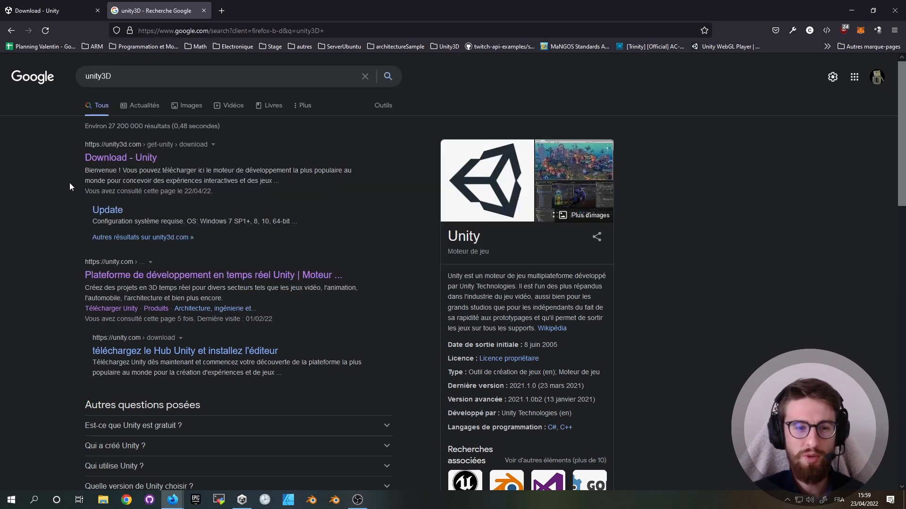
left_click(125, 159)
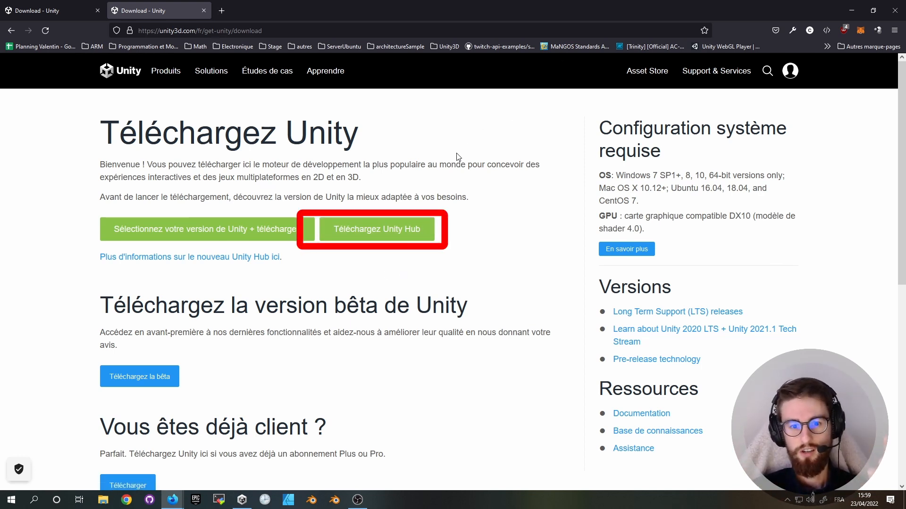
left_click(853, 6)
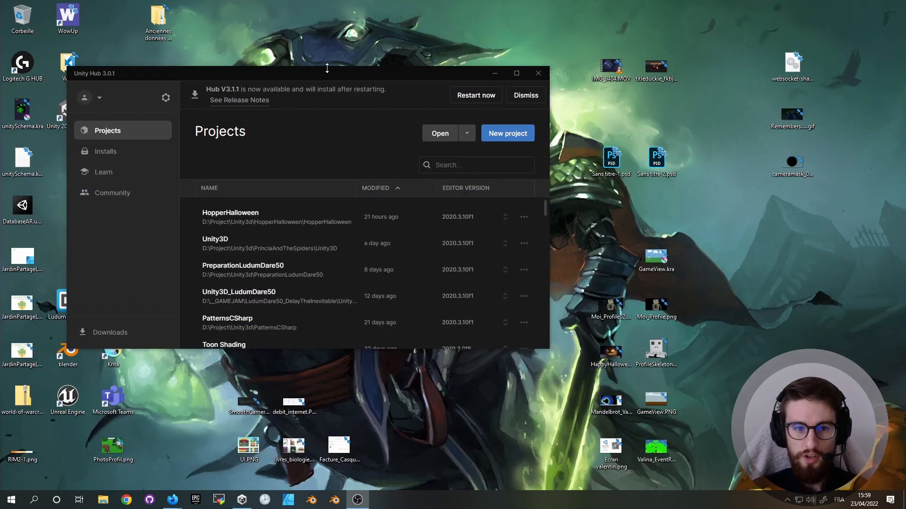
- Look at the account options in Unity Hub and list the installed editors in the maximized window
left_click_drag(327, 68, 373, 80)
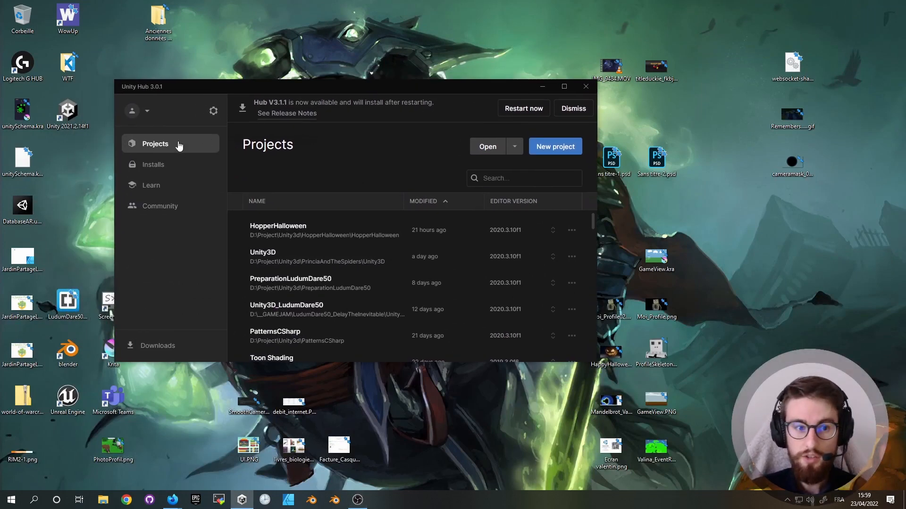
left_click(143, 113)
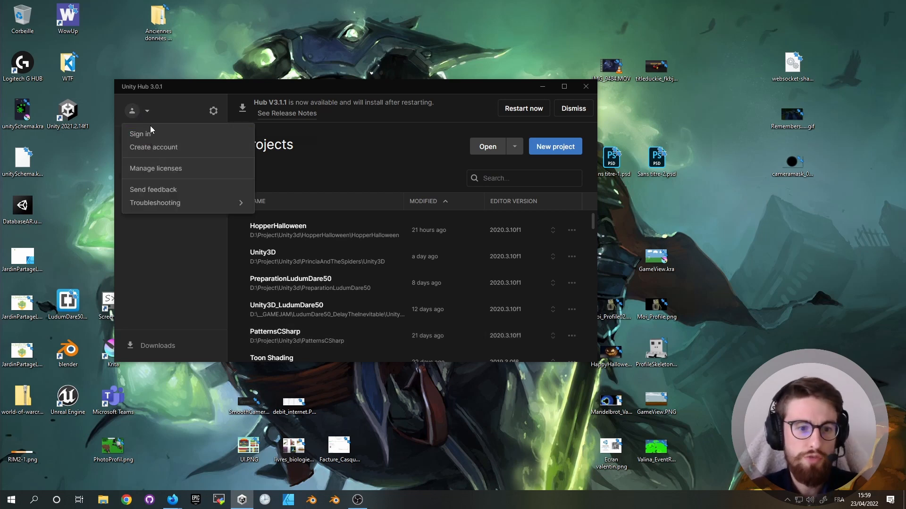
left_click(148, 113)
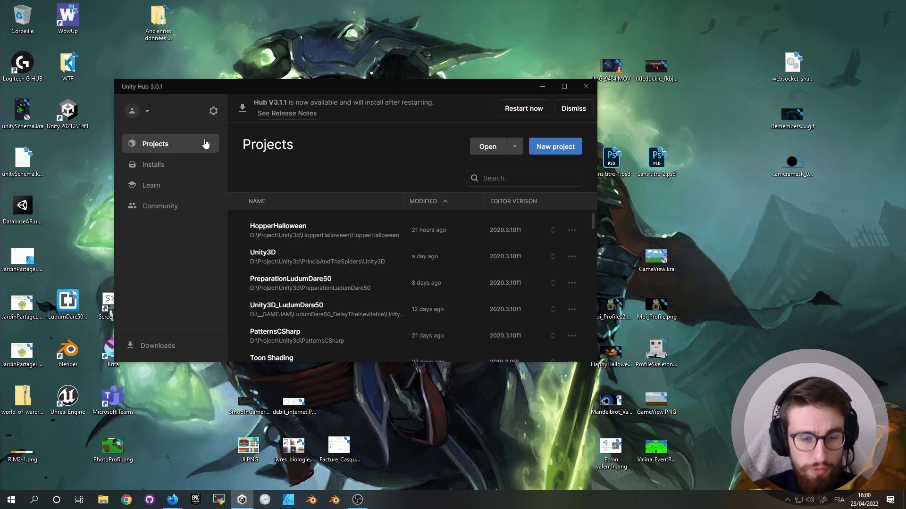
left_click(163, 169)
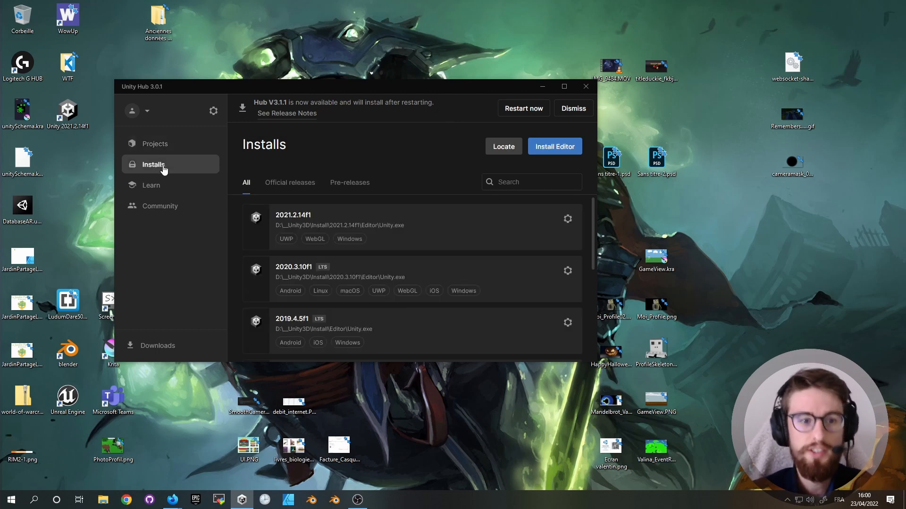
double_click(376, 88)
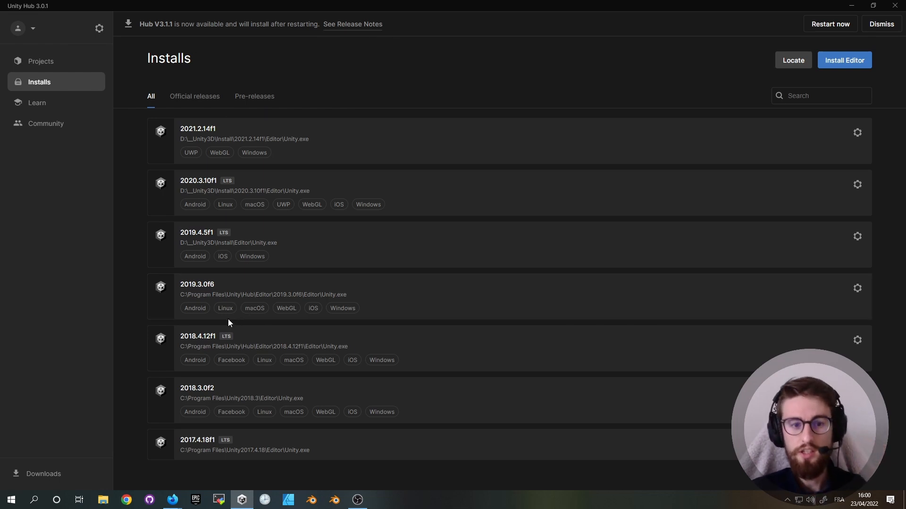
- Start installing the 2020.3.33f1 LTS editor and look through its available modules
left_click(853, 61)
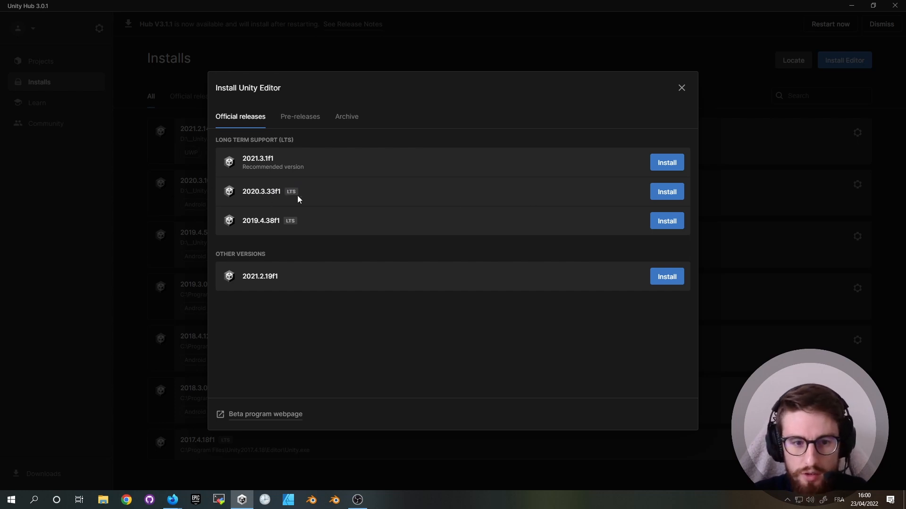
left_click(663, 194)
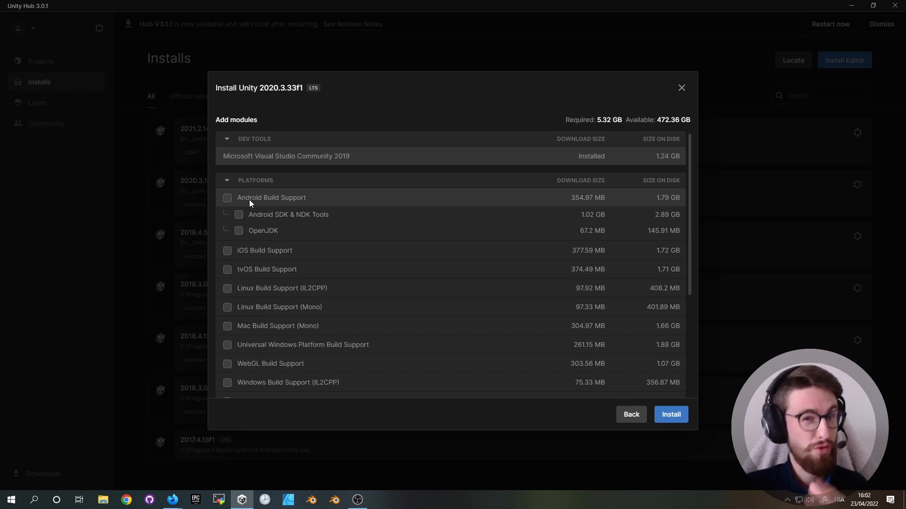
scroll(346, 194, "down", 1)
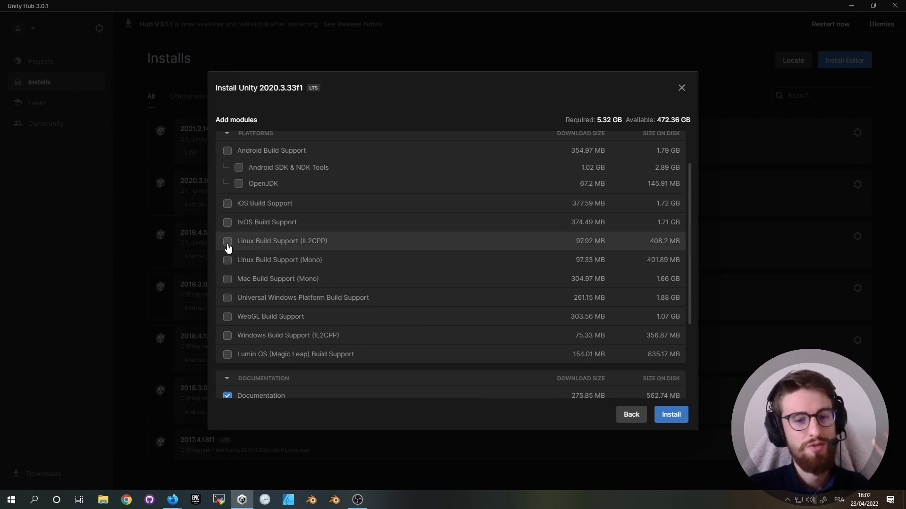
scroll(311, 291, "down", 2)
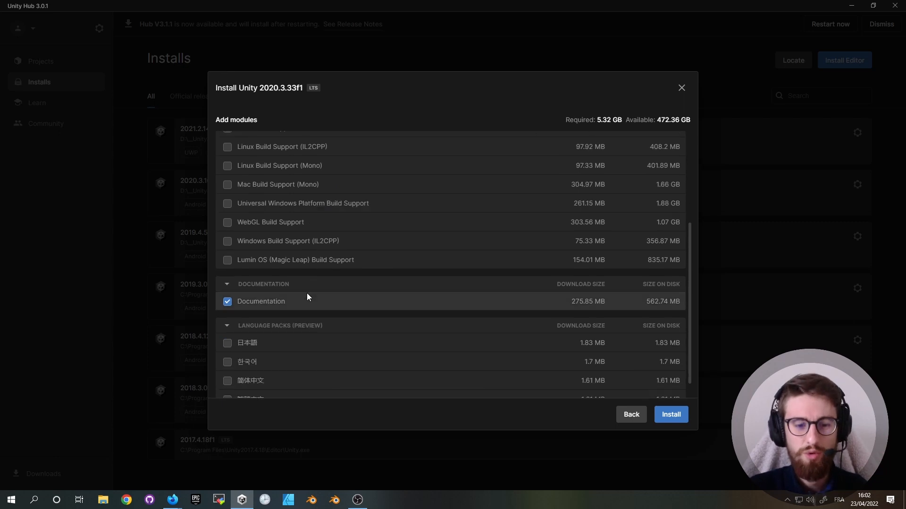
scroll(307, 293, "up", 2)
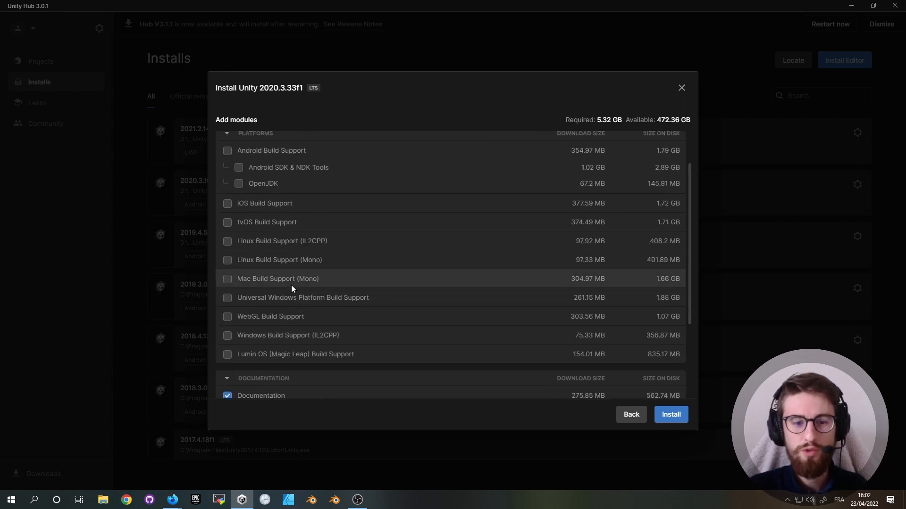
- Add WebGL Build Support and Universal Windows Platform Build Support to the installation, leaving out Windows Build Support (IL2CPP)
left_click(227, 317)
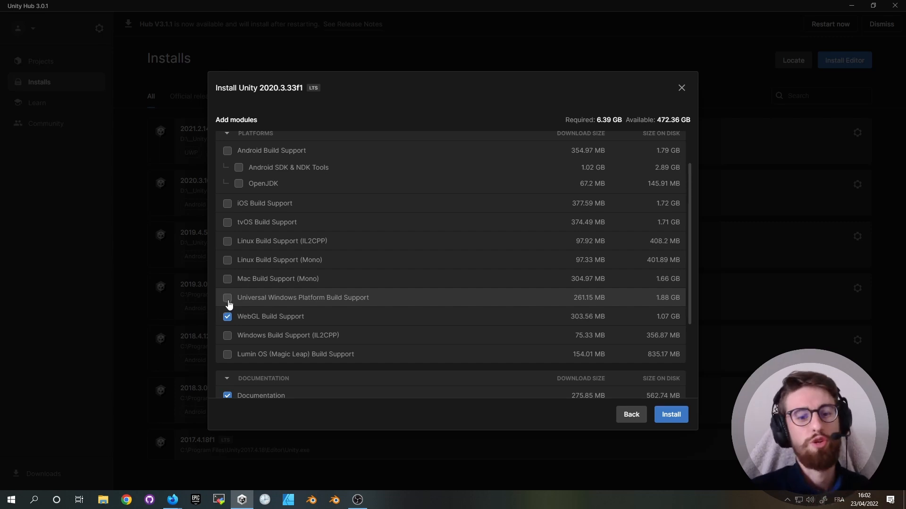
left_click(227, 298)
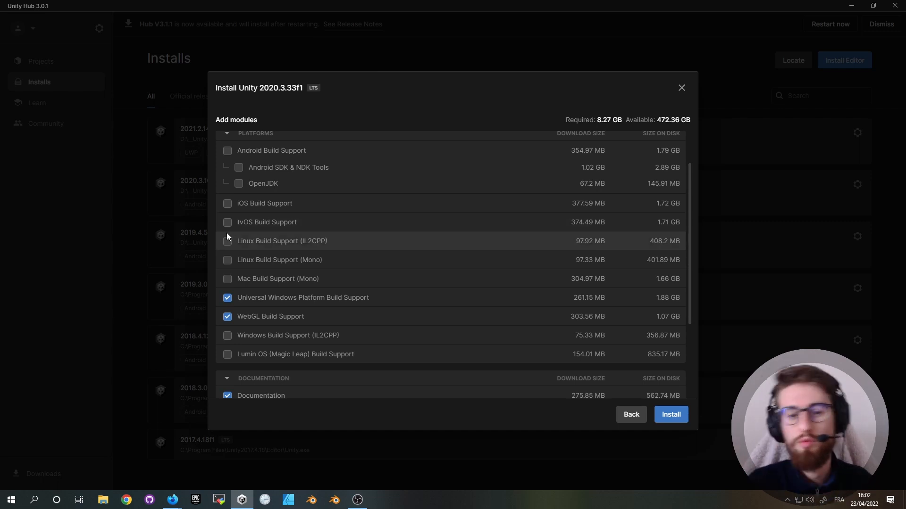
left_click(228, 336)
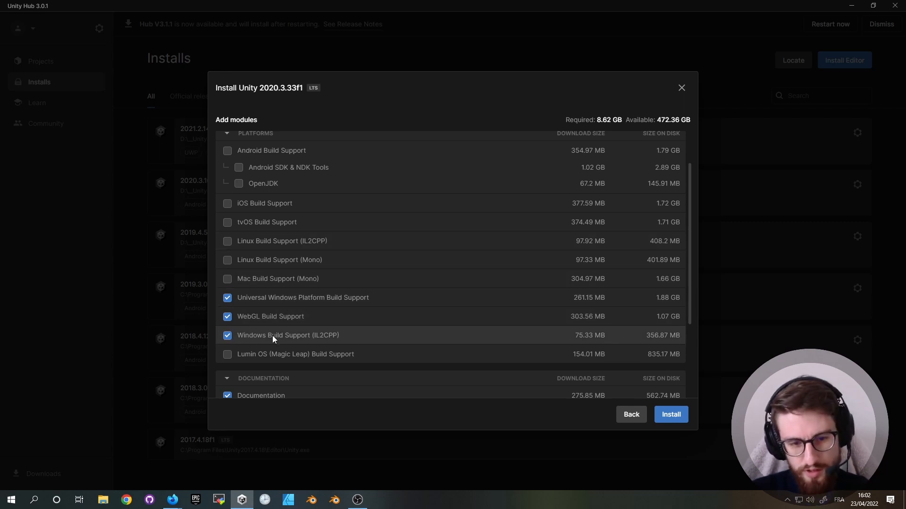
left_click(227, 336)
- Add Android Build Support to the installation together with OpenJDK and Android SDK & NDK Tools
scroll(265, 269, "up", 1)
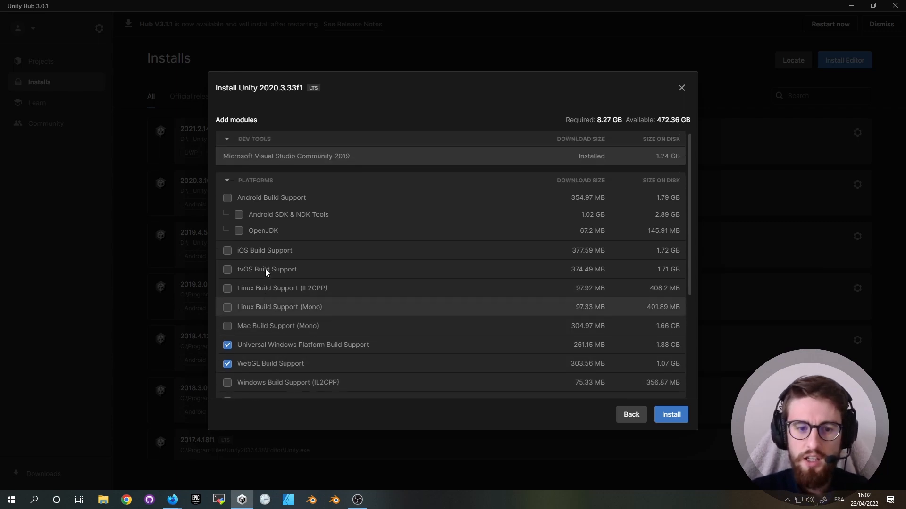
left_click(227, 198)
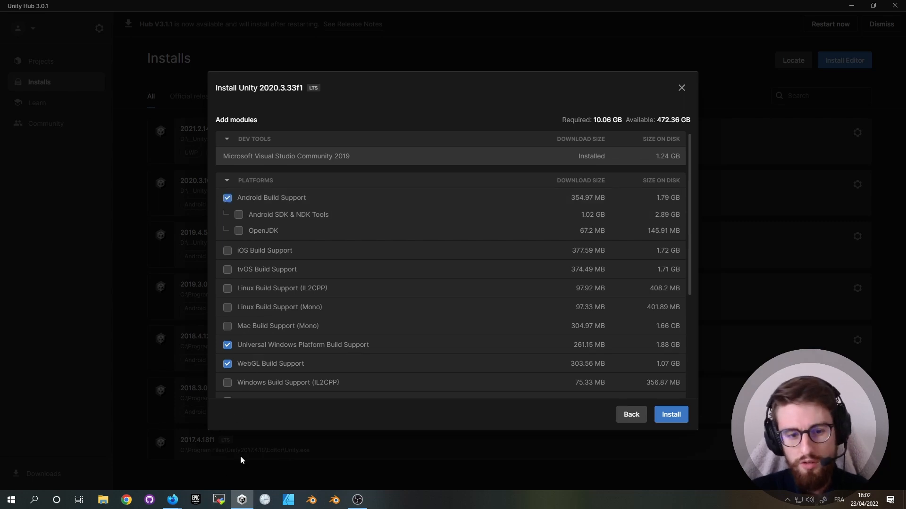
scroll(355, 335, "down", 1)
scroll(344, 320, "up", 1)
left_click(239, 231)
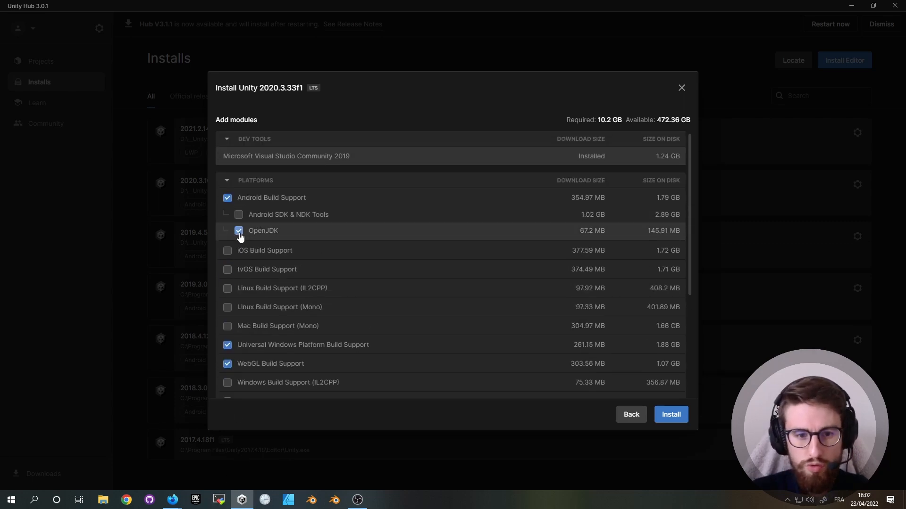
left_click(239, 215)
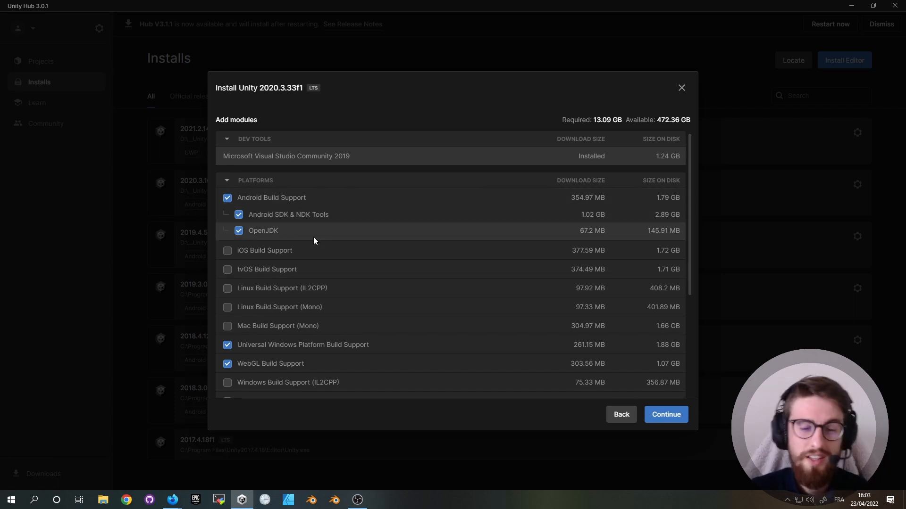
- Exclude the Documentation module and cancel the editor installation
scroll(338, 276, "down", 4)
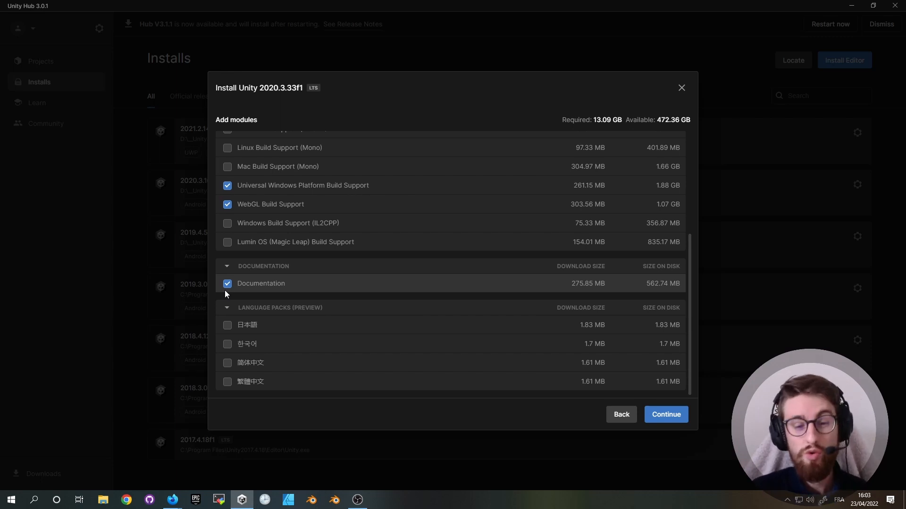
left_click(226, 284)
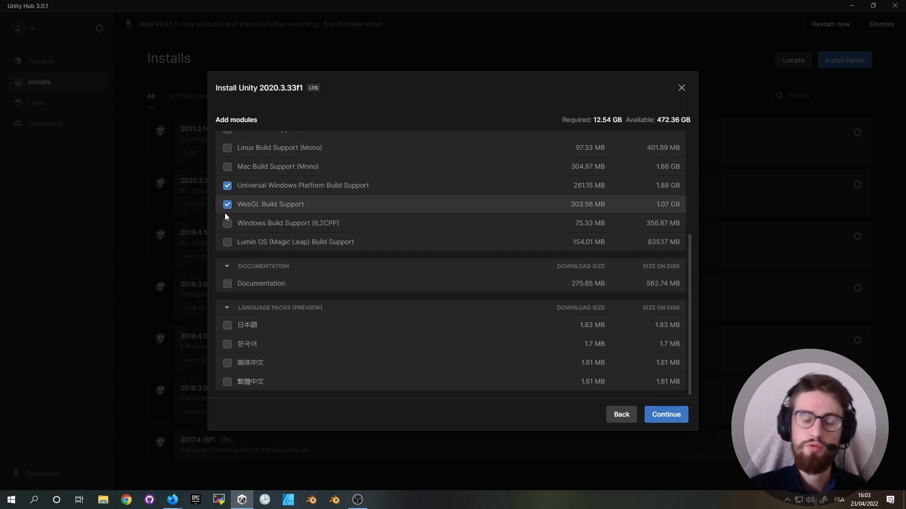
scroll(236, 236, "up", 4)
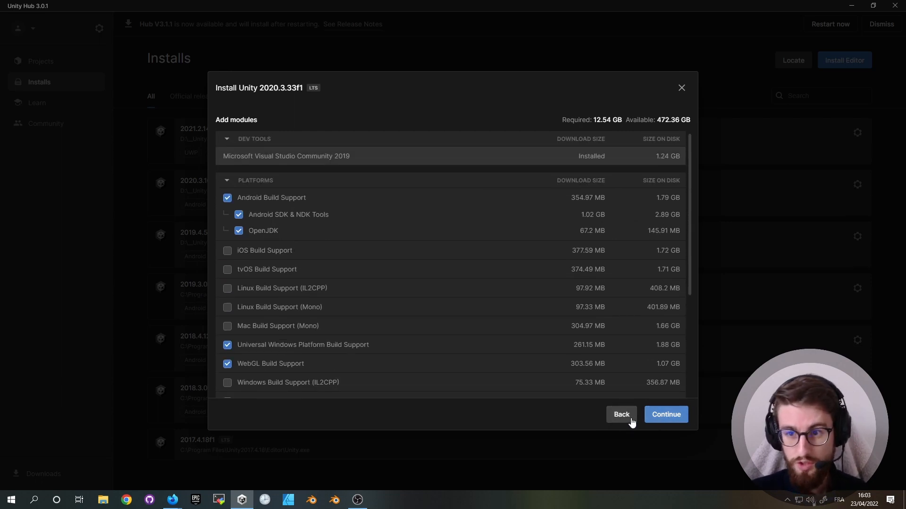
left_click(616, 418)
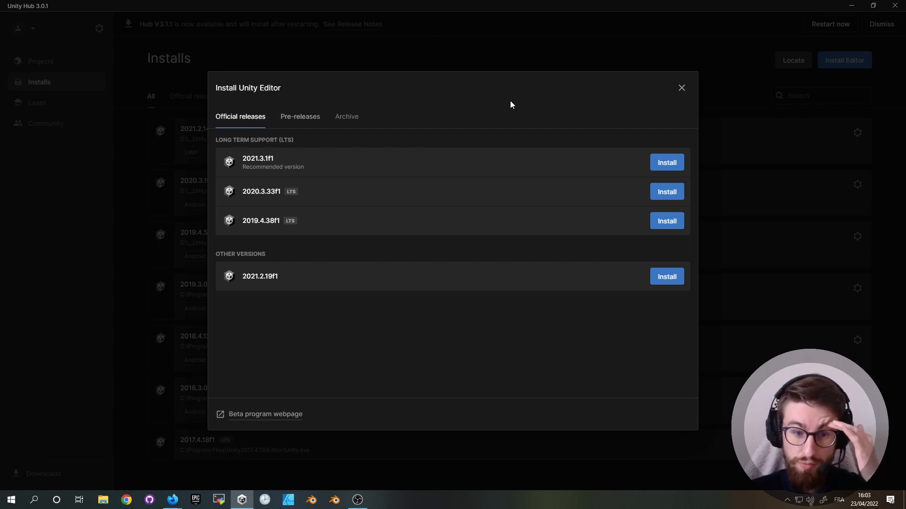
left_click(681, 88)
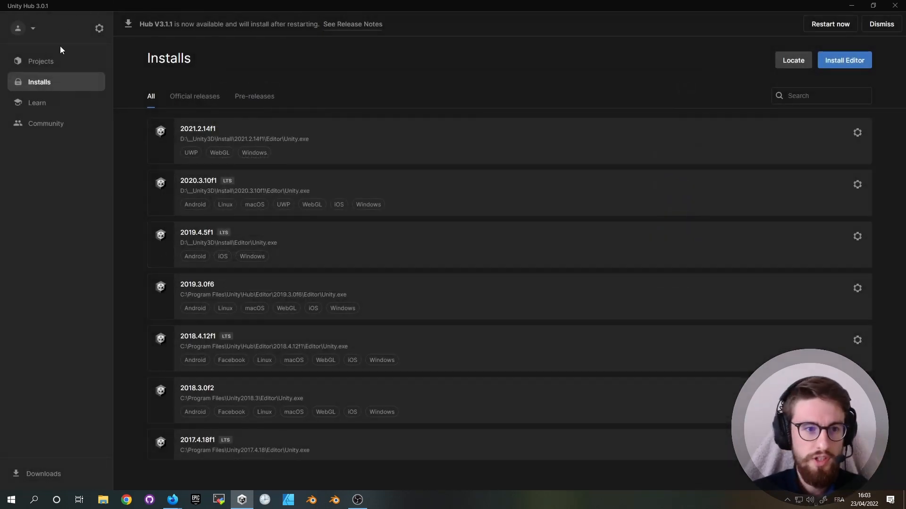
- Start a new project from the projects list
left_click(65, 62)
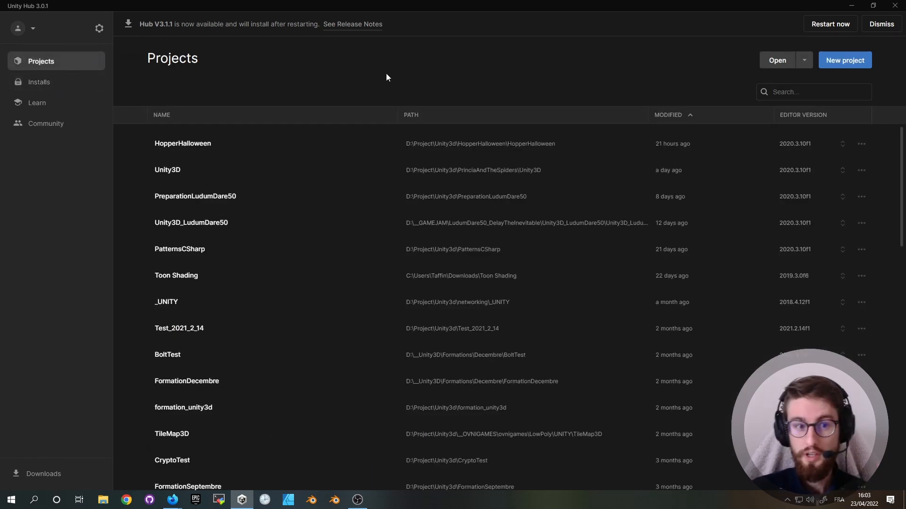
left_click(845, 60)
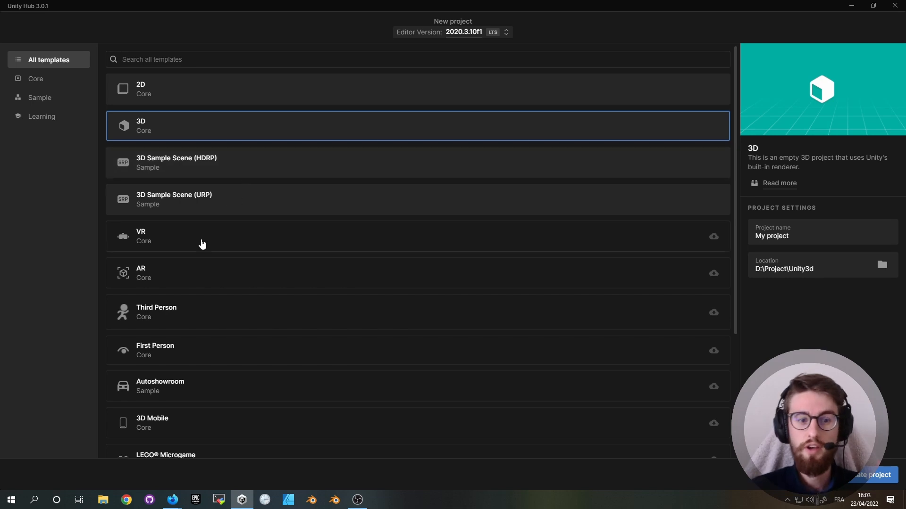
- Read the details of the VR core template and return the selection to the 3D core template
left_click(309, 231)
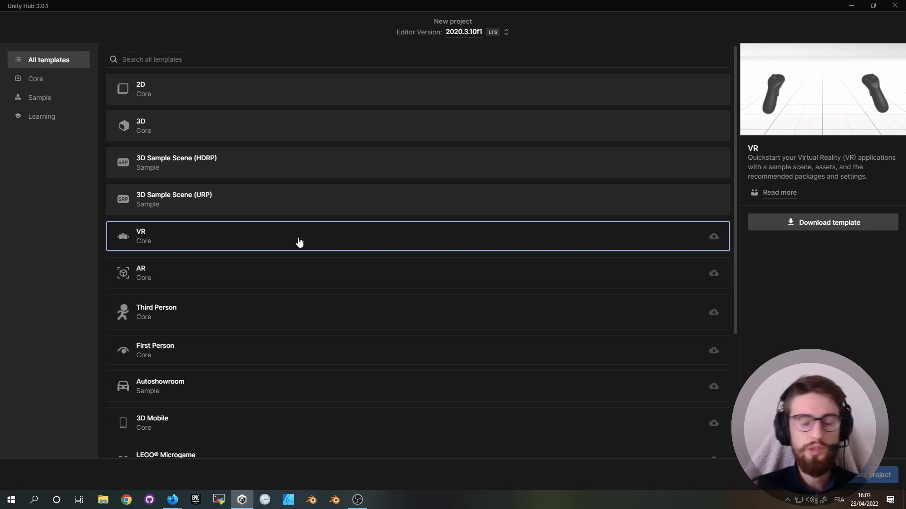
left_click(773, 193)
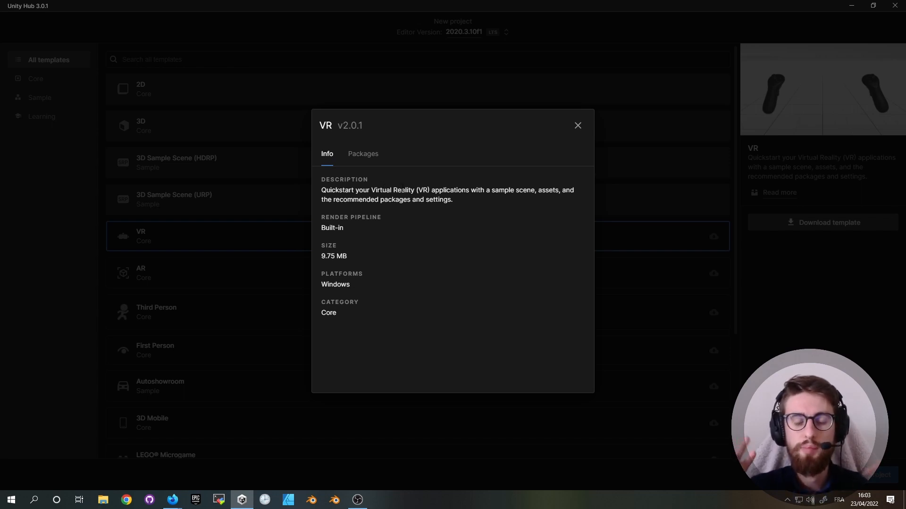
left_click(576, 131)
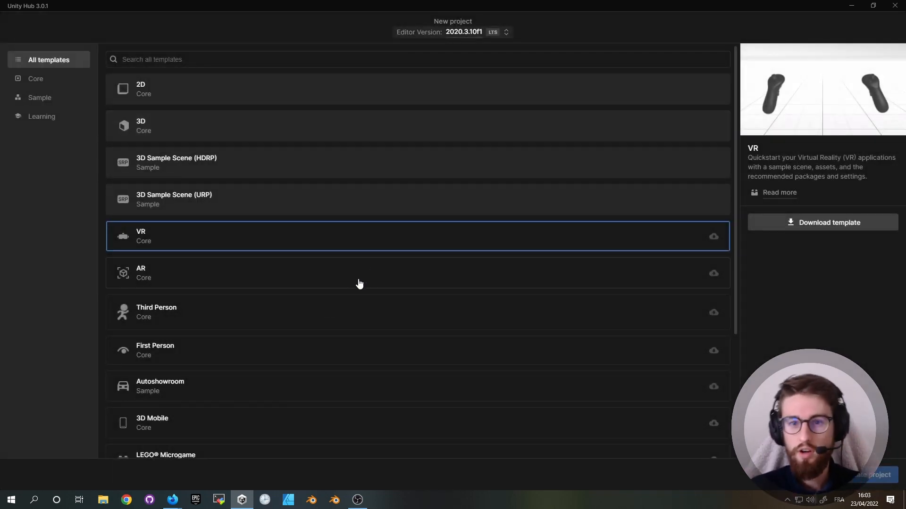
left_click(233, 135)
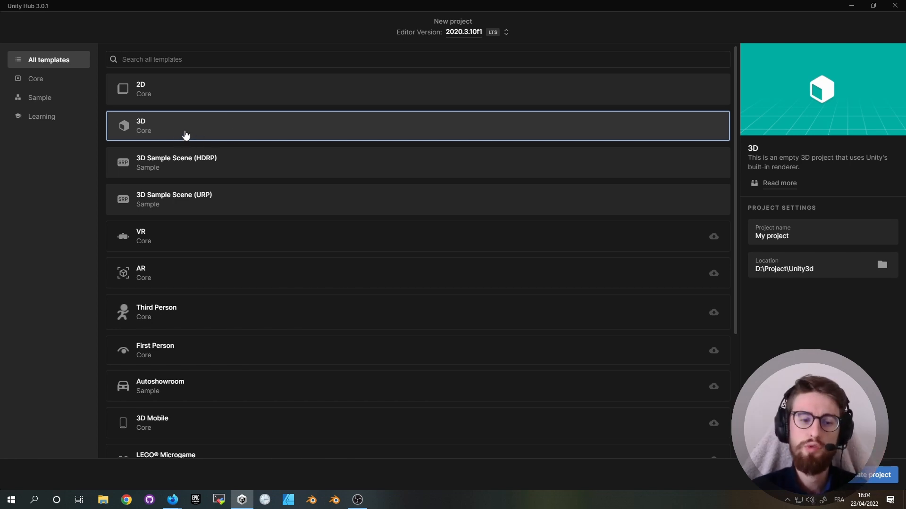
- Look through the Core and Sample template categories and view the details of the selected 3D template
scroll(189, 250, "down", 2)
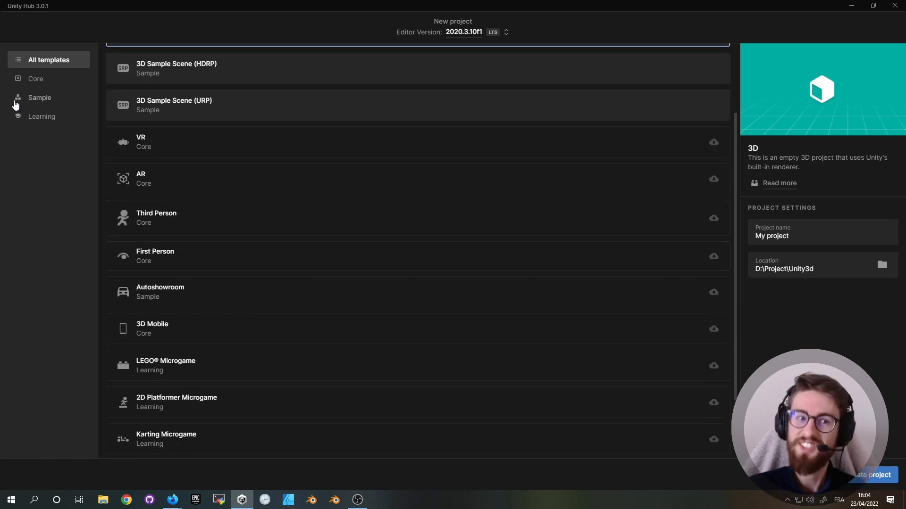
left_click(42, 81)
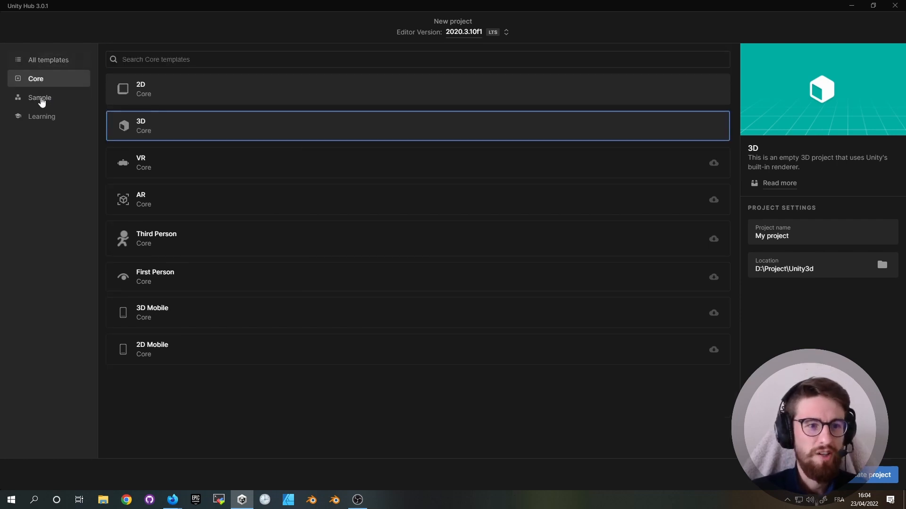
left_click(46, 99)
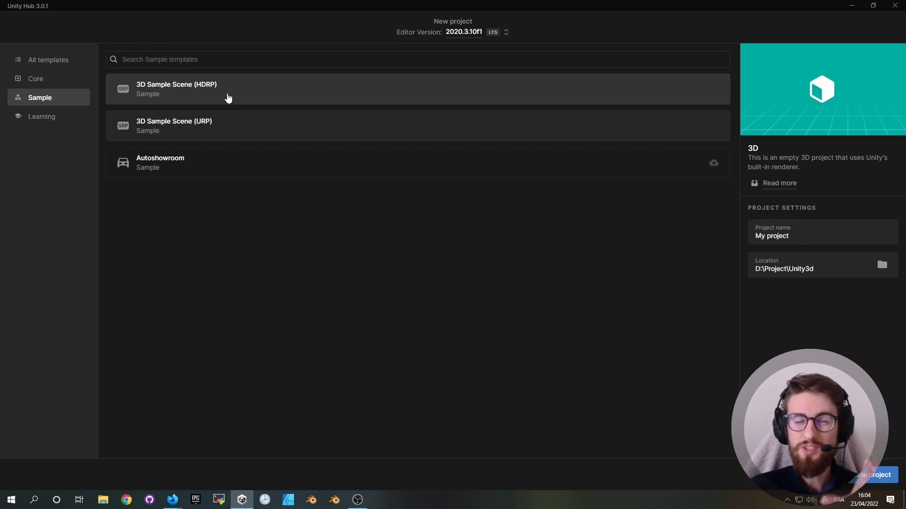
left_click(784, 184)
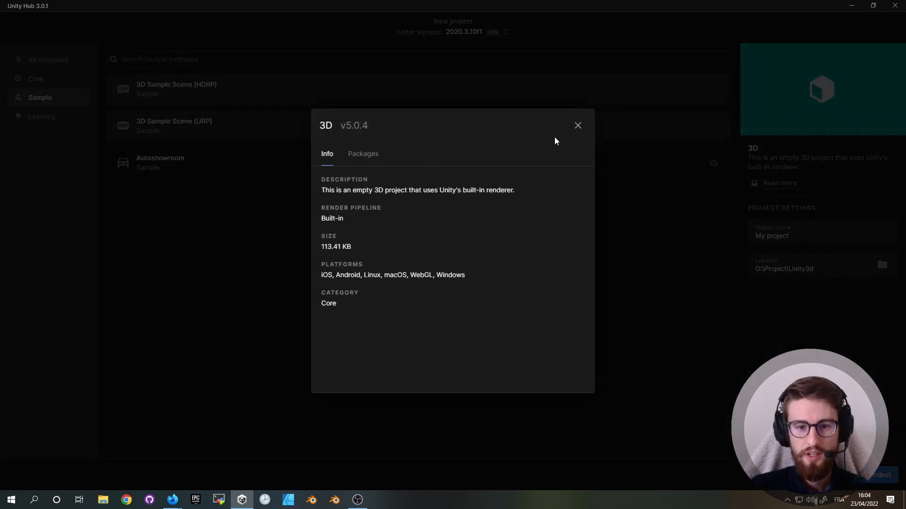
- Check the supported platforms in the 3D template's details and close them
left_click_drag(328, 275, 461, 283)
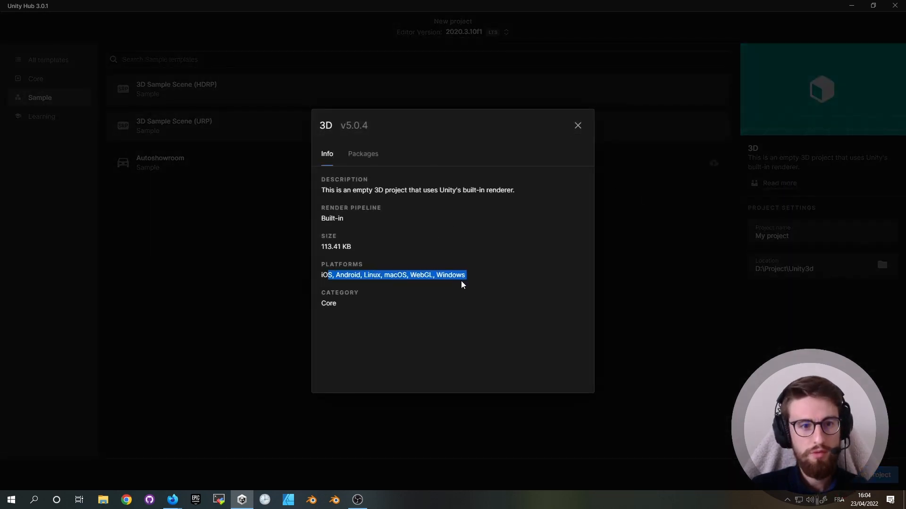
left_click(578, 125)
- Read the details of the 3D Sample Scene (HDRP) template and preview the 3D Sample Scene (URP) template
left_click(273, 96)
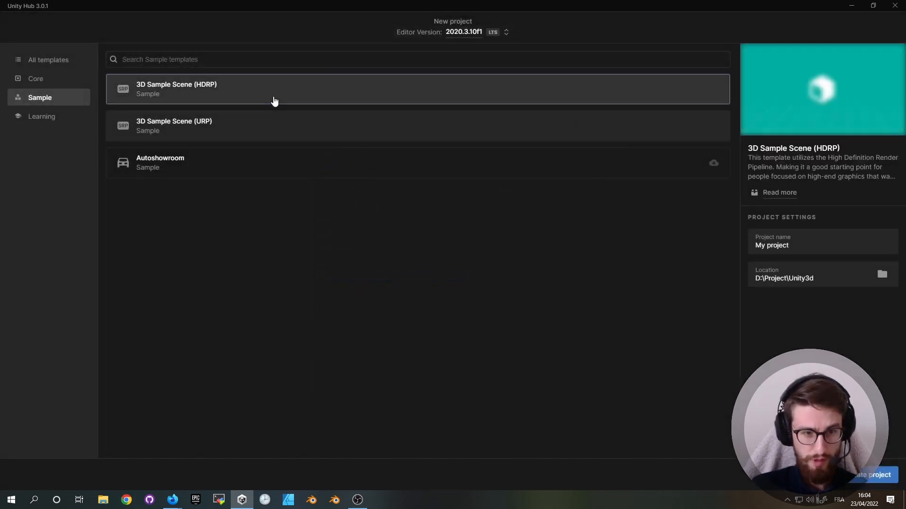
left_click(778, 193)
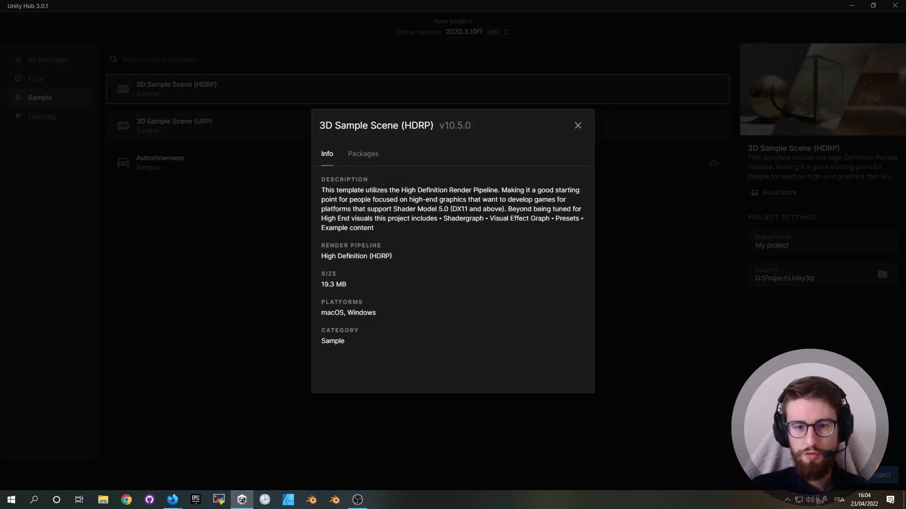
left_click_drag(397, 209, 457, 209)
left_click(458, 209)
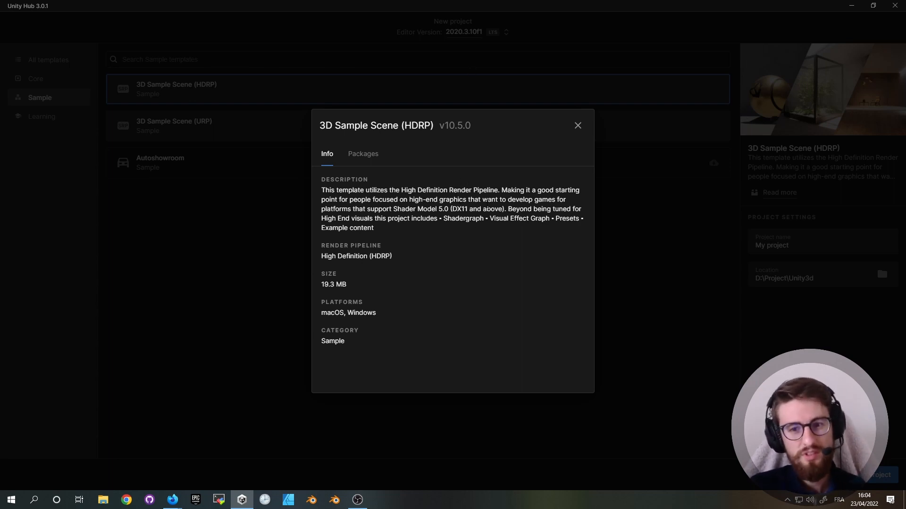
left_click(578, 125)
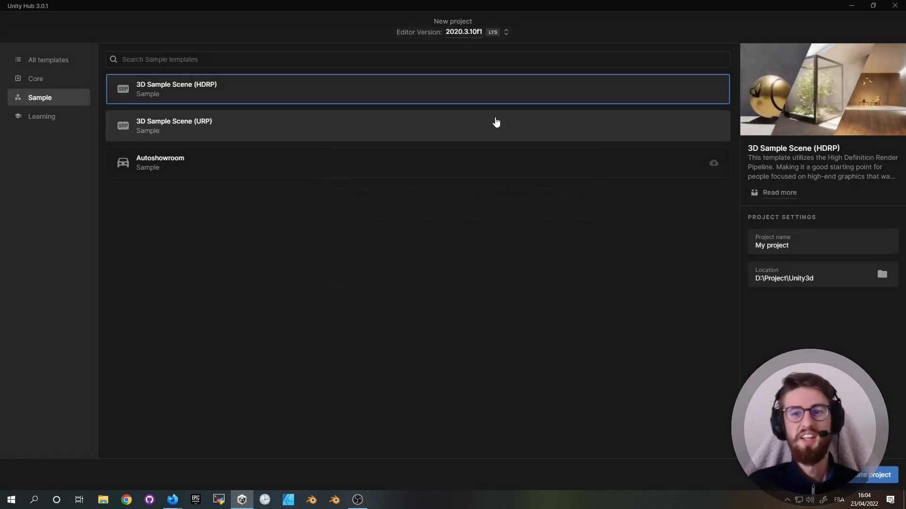
left_click(340, 122)
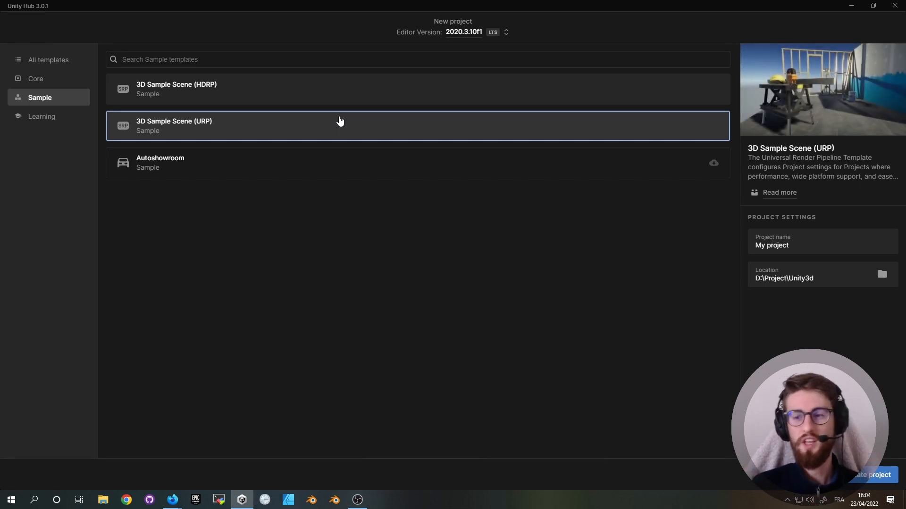
- Browse the Learning templates, previewing the LEGO, 2D Platformer and Karting Microgames
left_click(40, 118)
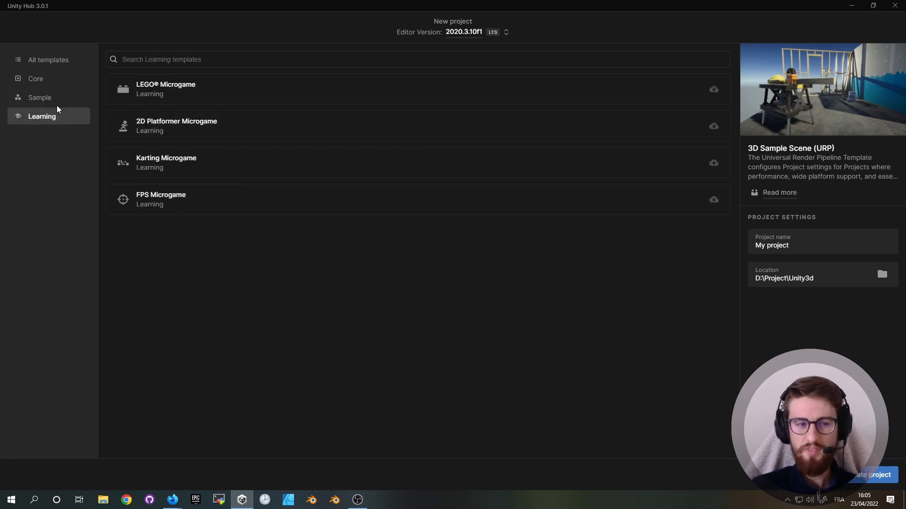
left_click(258, 84)
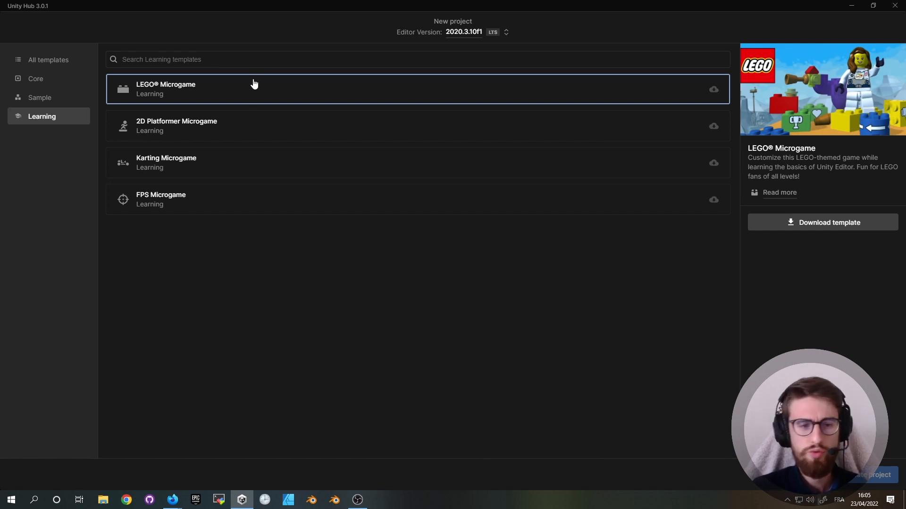
left_click(255, 138)
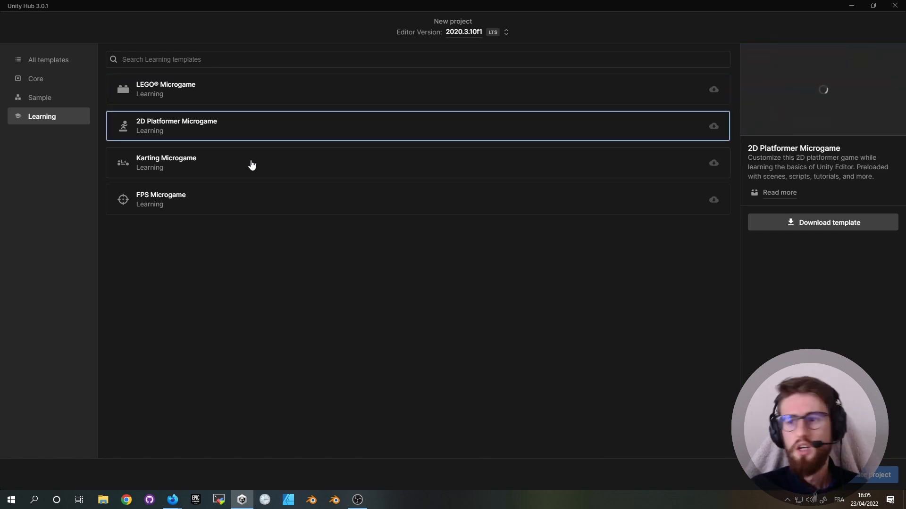
left_click(250, 164)
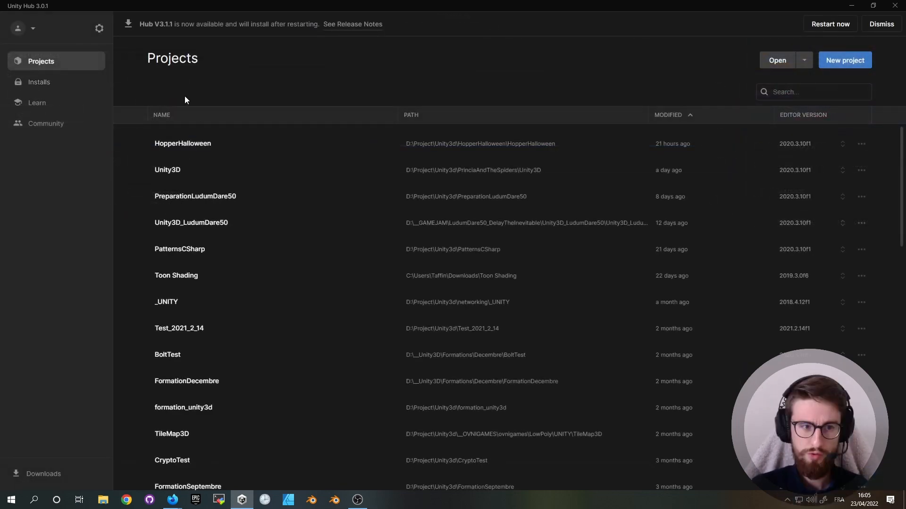
- Look through the featured tutorials and projects in the Hub's Learn section
left_click(45, 104)
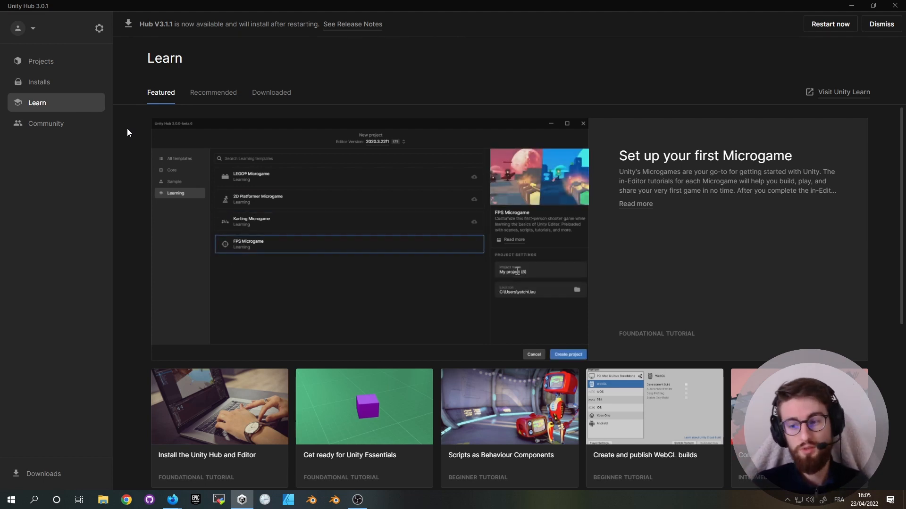
scroll(395, 167, "down", 5)
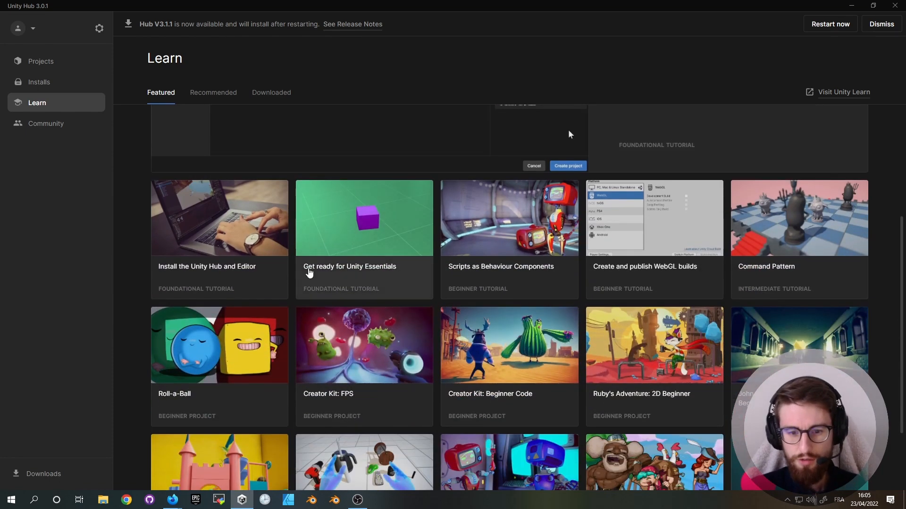
scroll(360, 351, "down", 2)
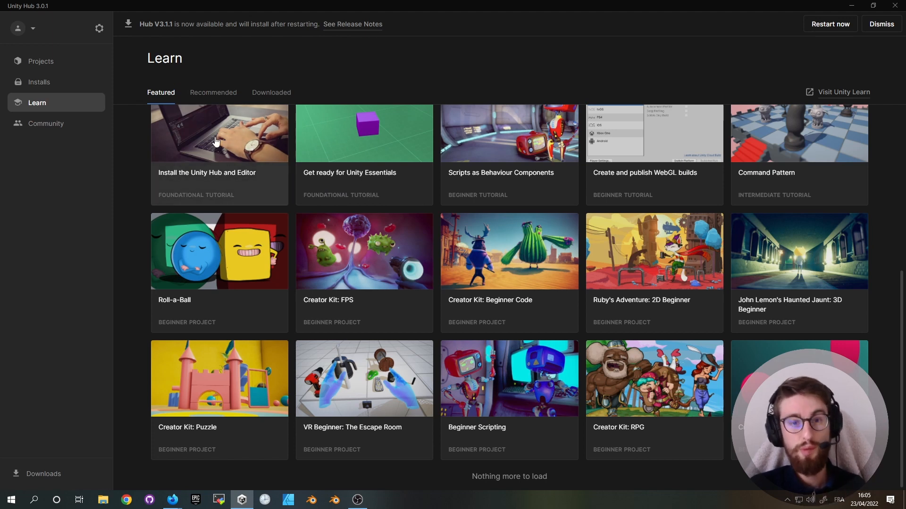
- View the community resources, the projects list and the installed editor versions
left_click(65, 123)
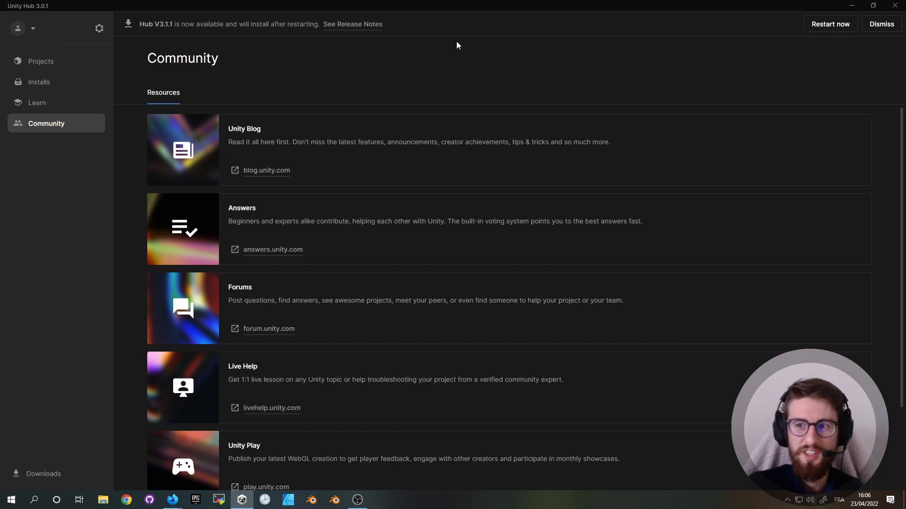
left_click(42, 62)
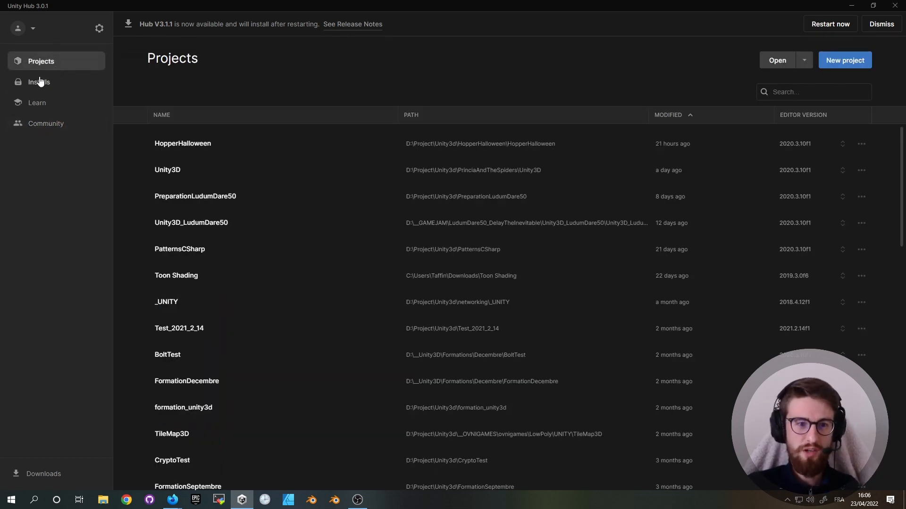
left_click(38, 81)
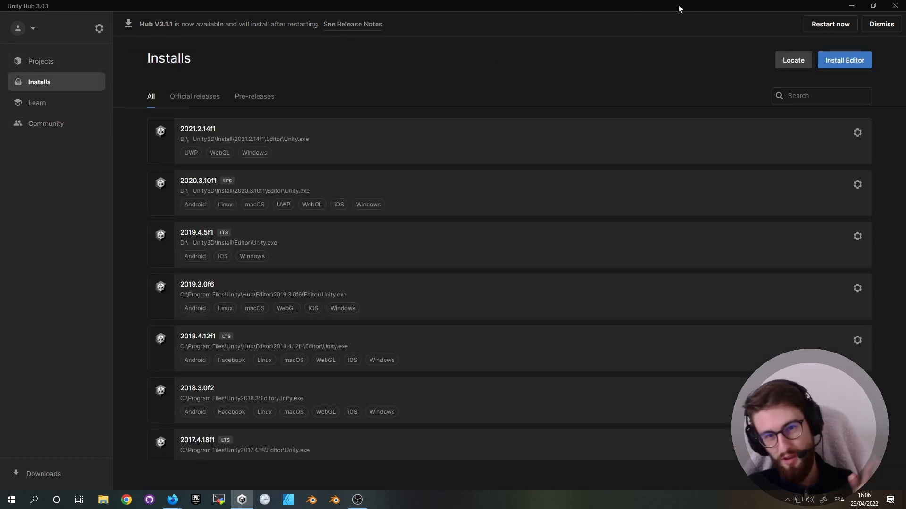